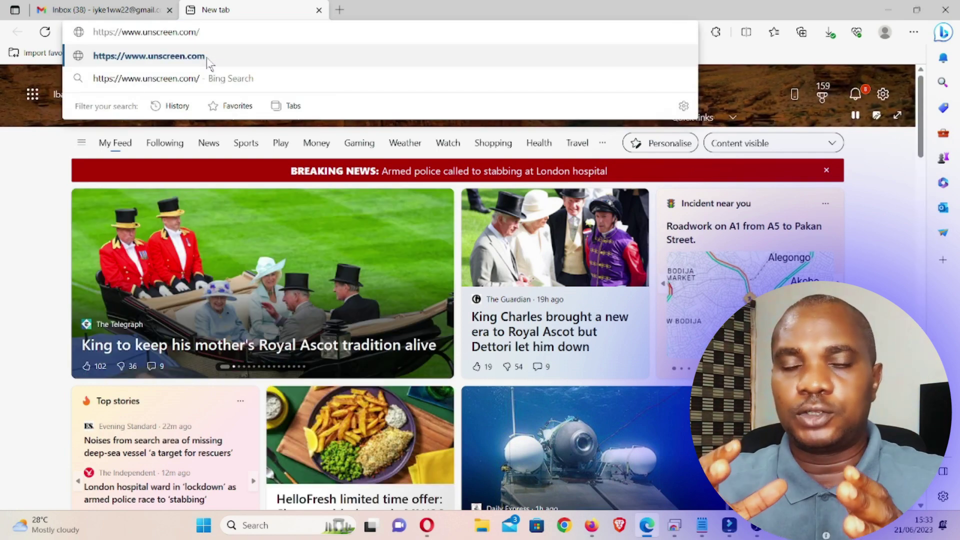
pyautogui.click(206, 57)
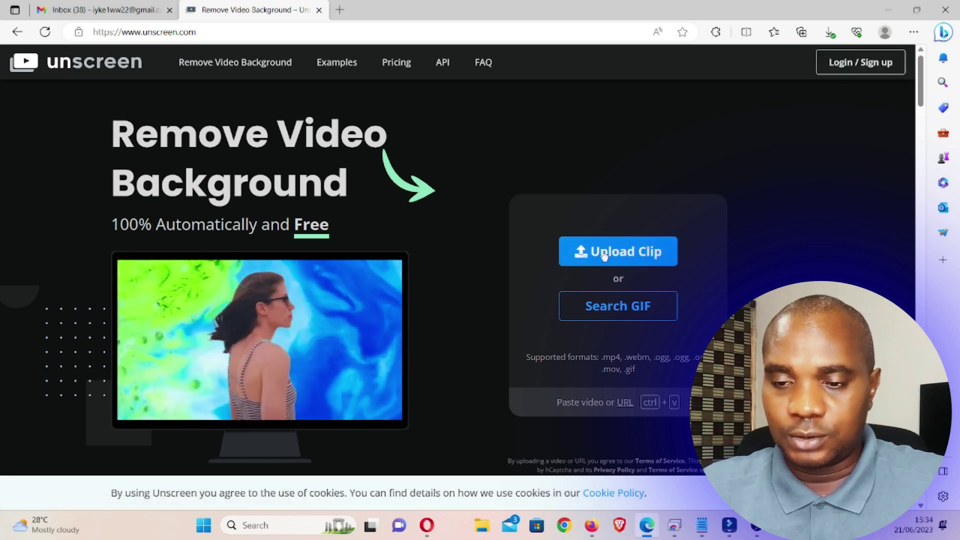
# Step: Upload the BG video from the Desktop as the clip to process
pyautogui.click(602, 251)
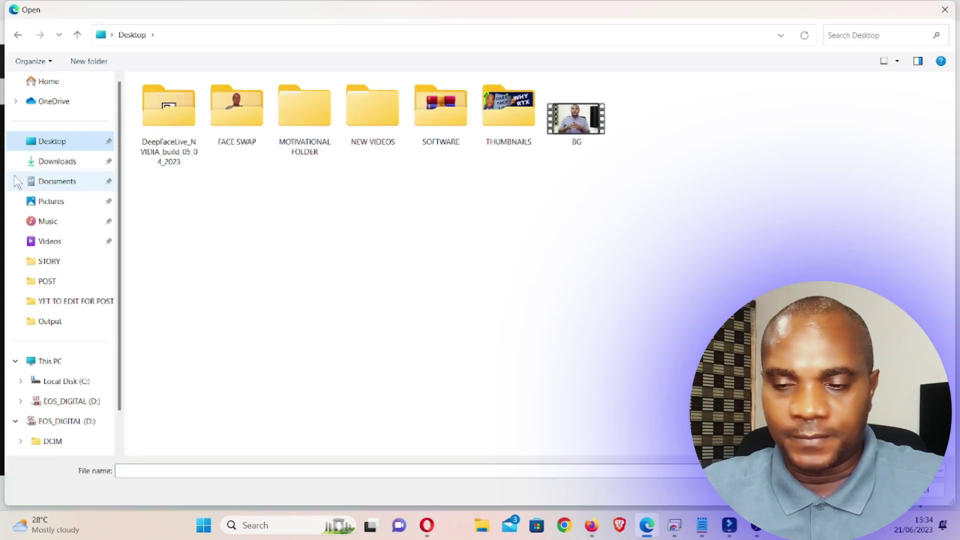
pyautogui.doubleClick(575, 118)
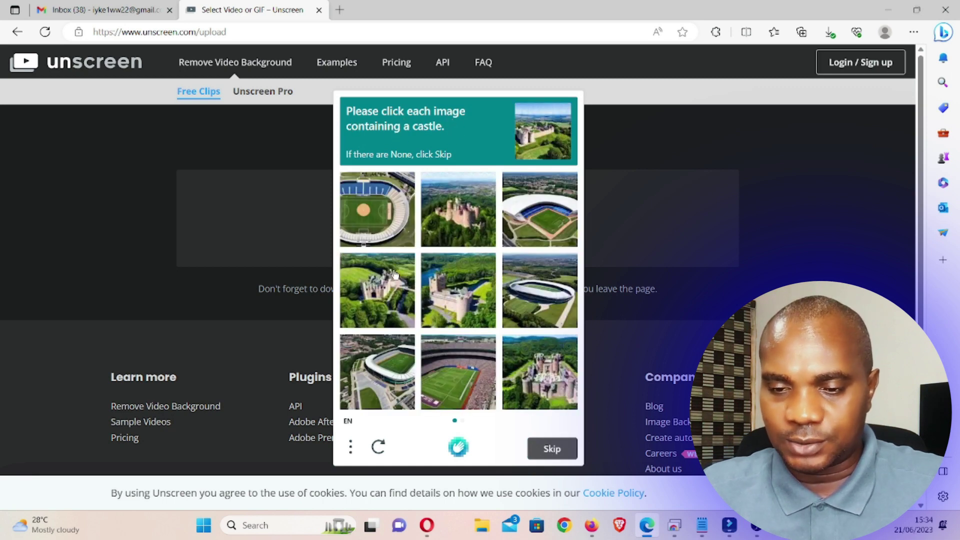
# Step: Pass the castle image check by picking castle pictures across two sets and verifying
pyautogui.click(453, 235)
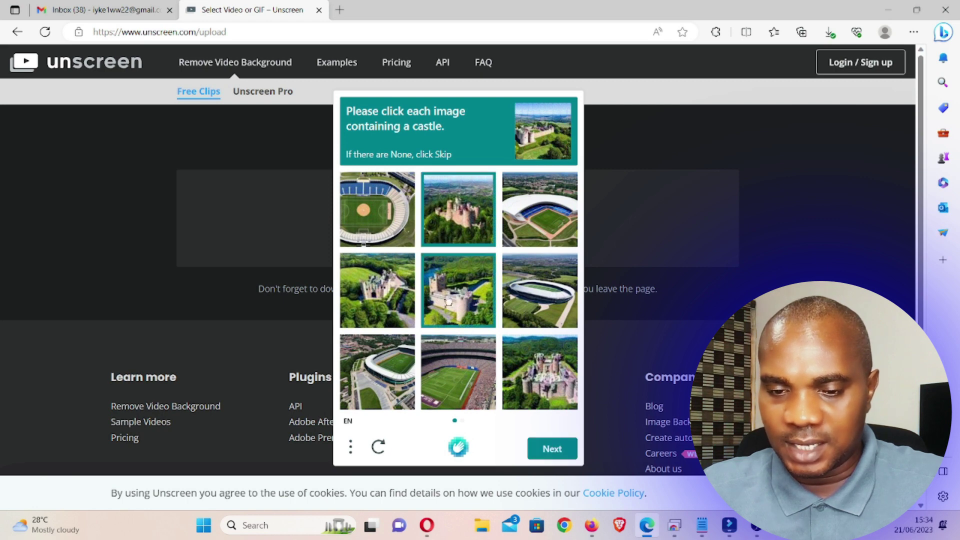
pyautogui.click(545, 450)
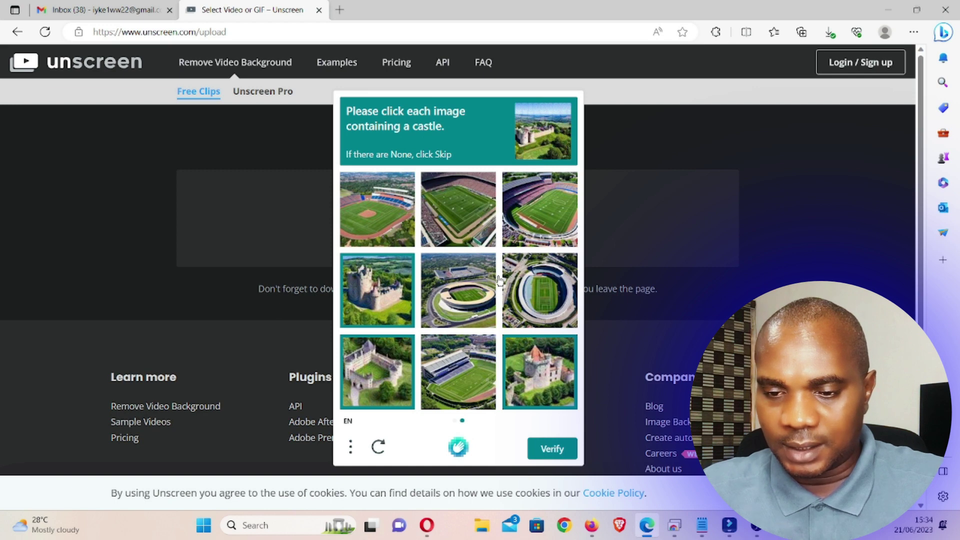
pyautogui.click(552, 450)
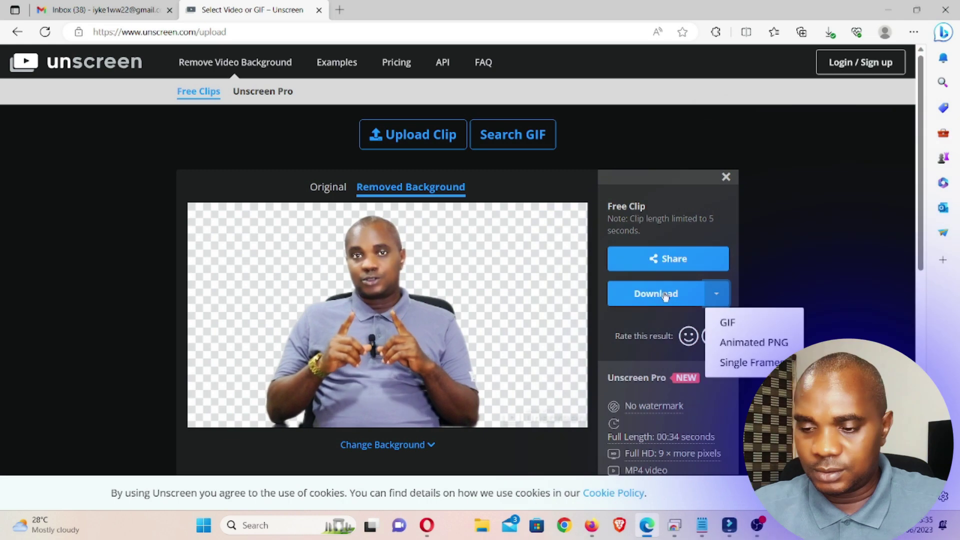
# Step: Download the background-removed clip as a GIF and dismiss Edge's Downloads list
pyautogui.click(657, 295)
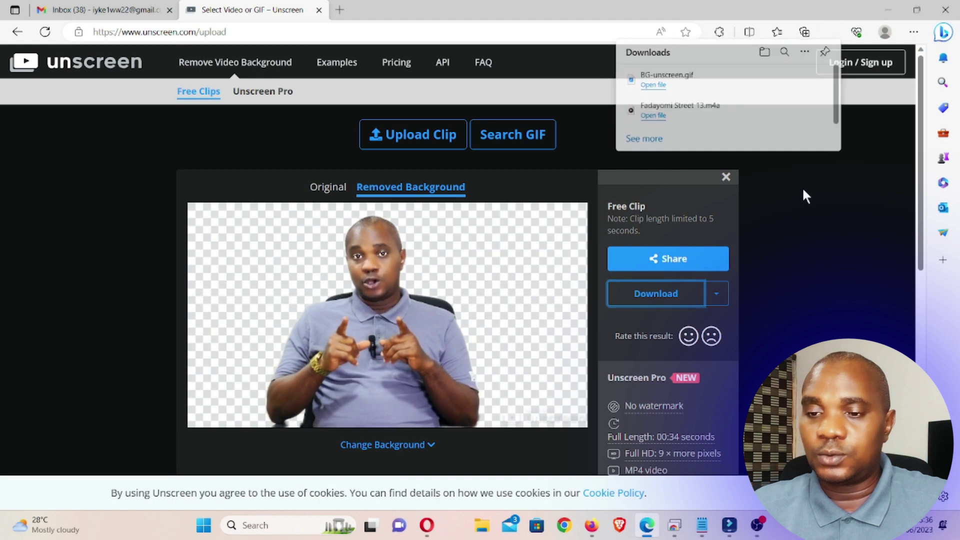
pyautogui.click(806, 196)
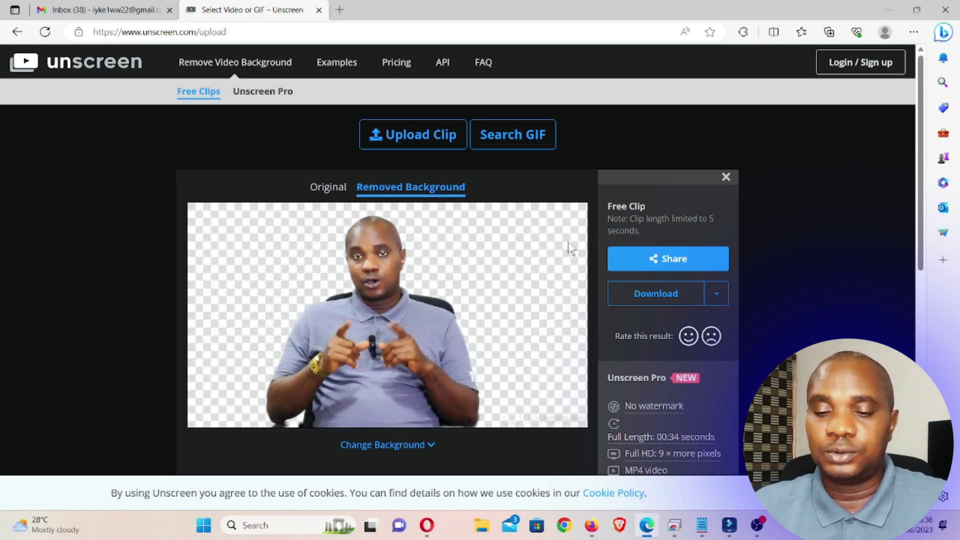
pyautogui.scroll(-3, 588, 235)
pyautogui.scroll(-4, 588, 231)
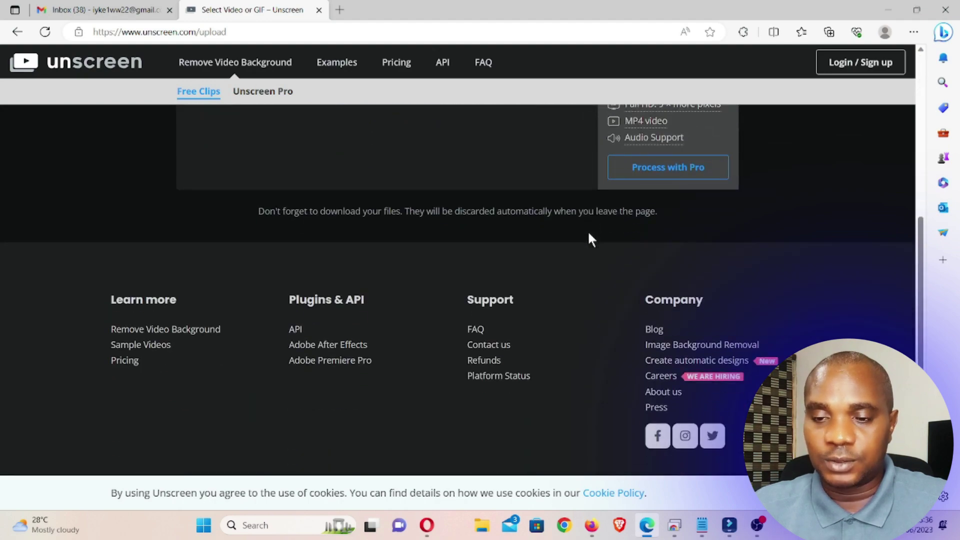
pyautogui.scroll(7, 588, 231)
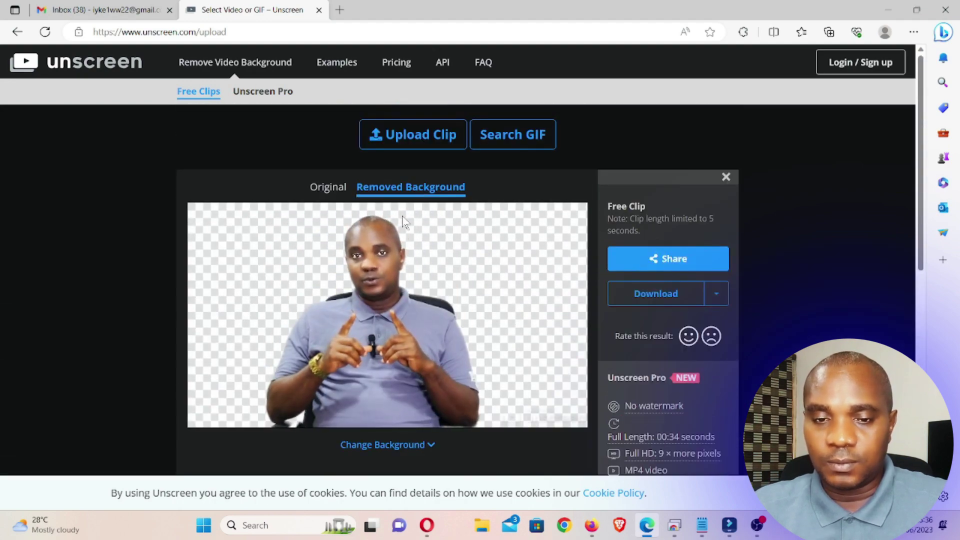
pyautogui.scroll(-4, 280, 131)
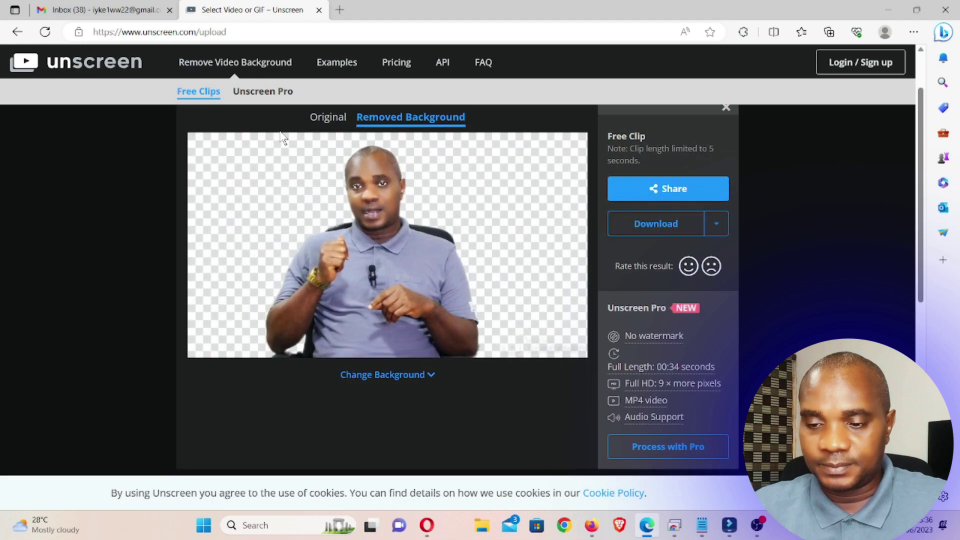
pyautogui.scroll(-5, 280, 132)
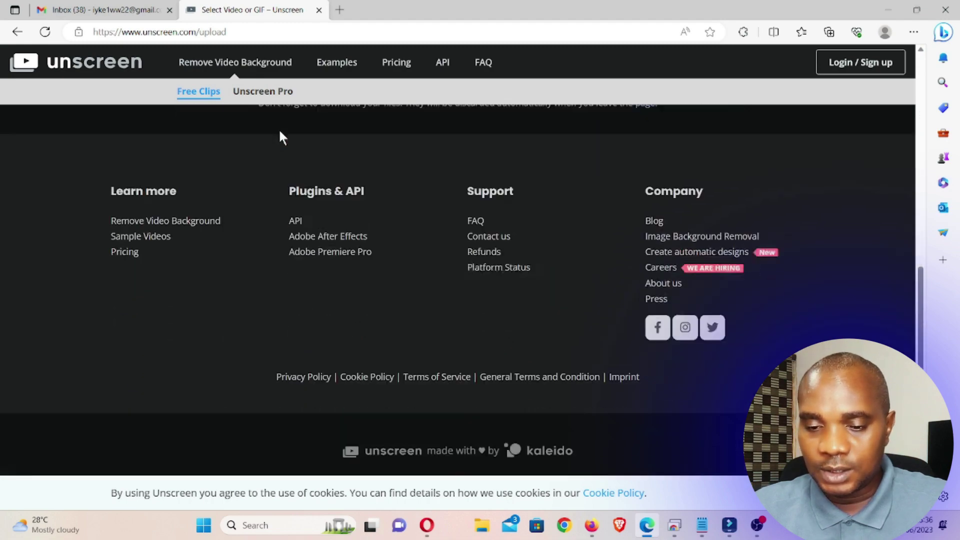
pyautogui.scroll(7, 280, 132)
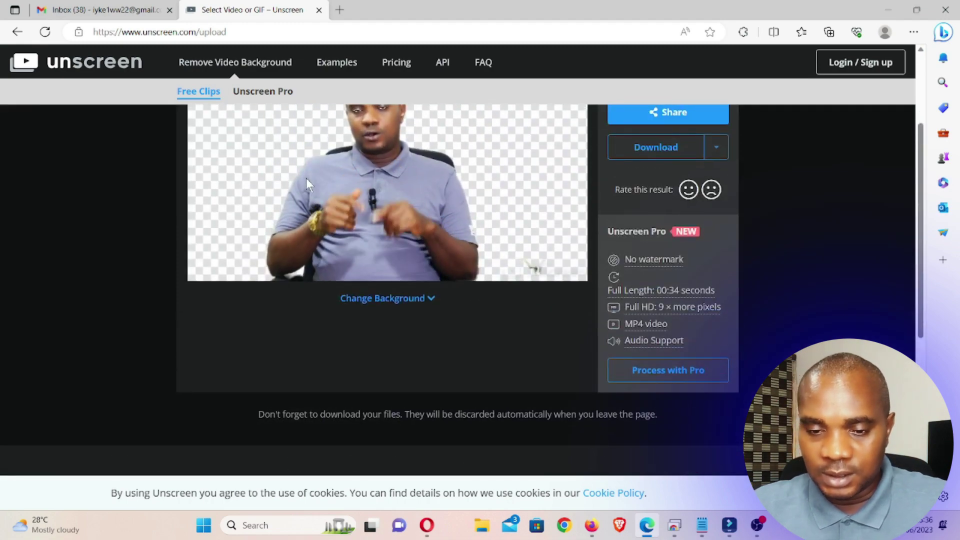
# Step: Open Change Background and browse the Color and Image tabs before returning to Video
pyautogui.click(382, 301)
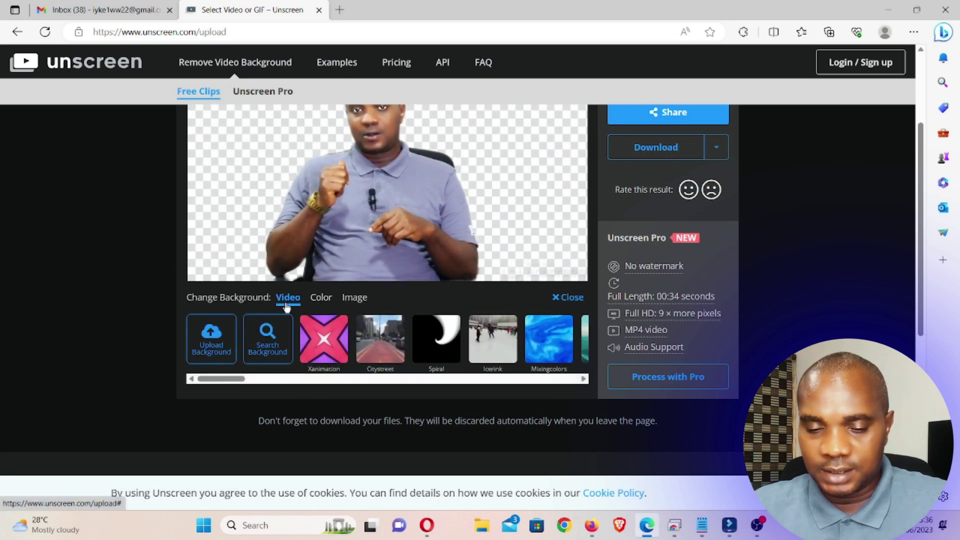
pyautogui.click(320, 298)
pyautogui.click(353, 298)
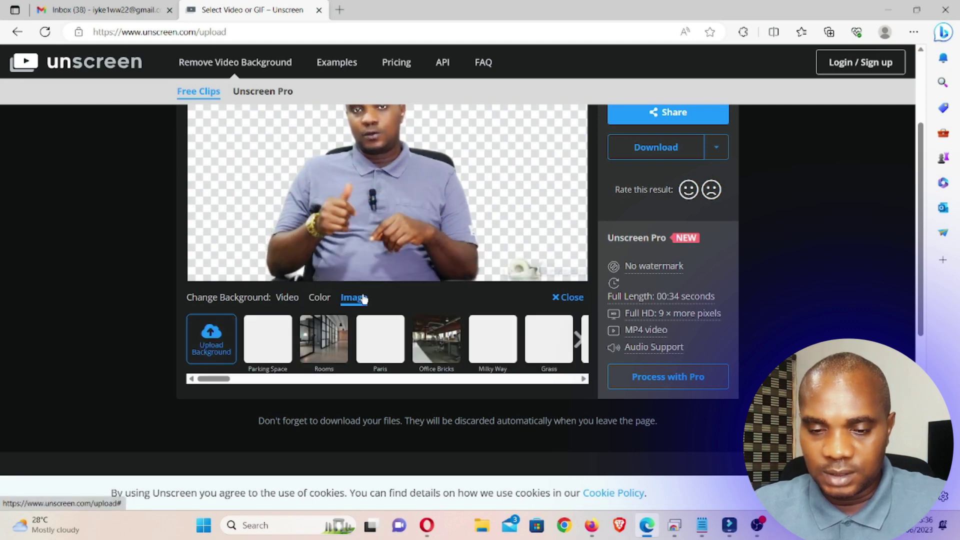
pyautogui.click(289, 298)
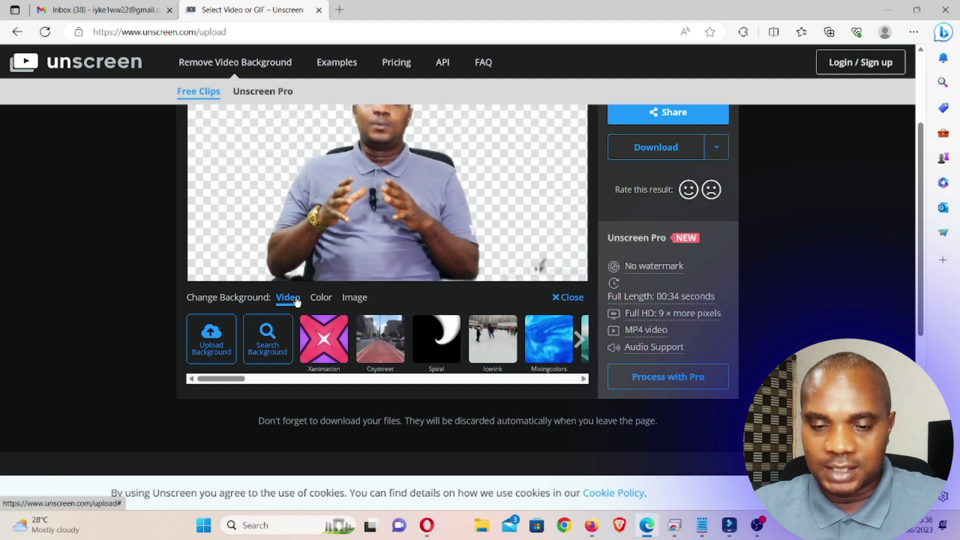
# Step: Try the Citystreet, Spiral, Icerink and Mixingcolors video backgrounds
pyautogui.click(380, 343)
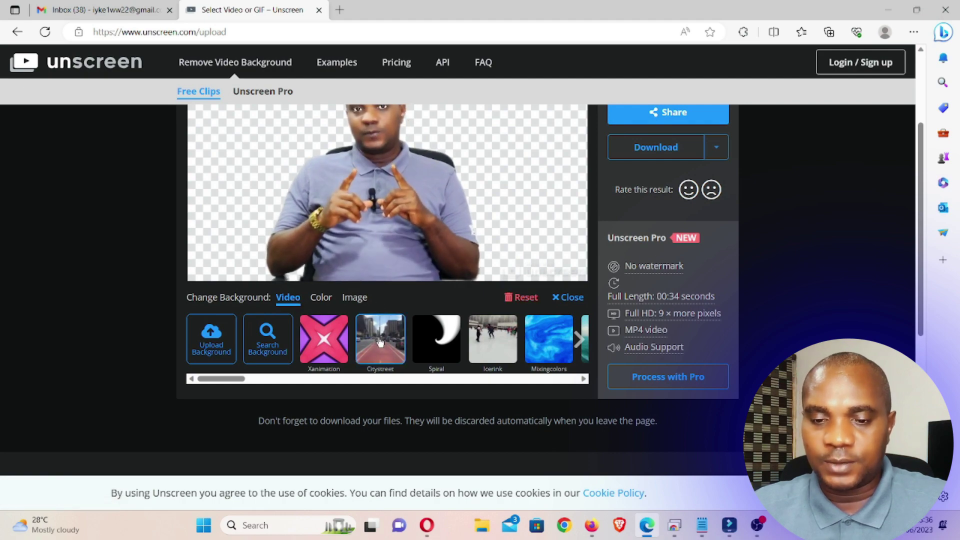
pyautogui.scroll(2, 490, 328)
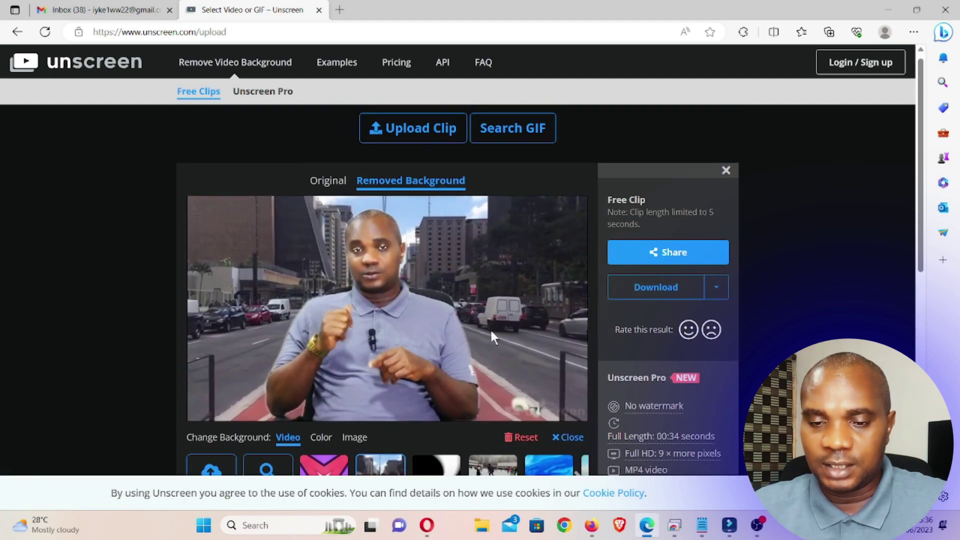
pyautogui.scroll(-2, 640, 373)
pyautogui.scroll(2, 640, 371)
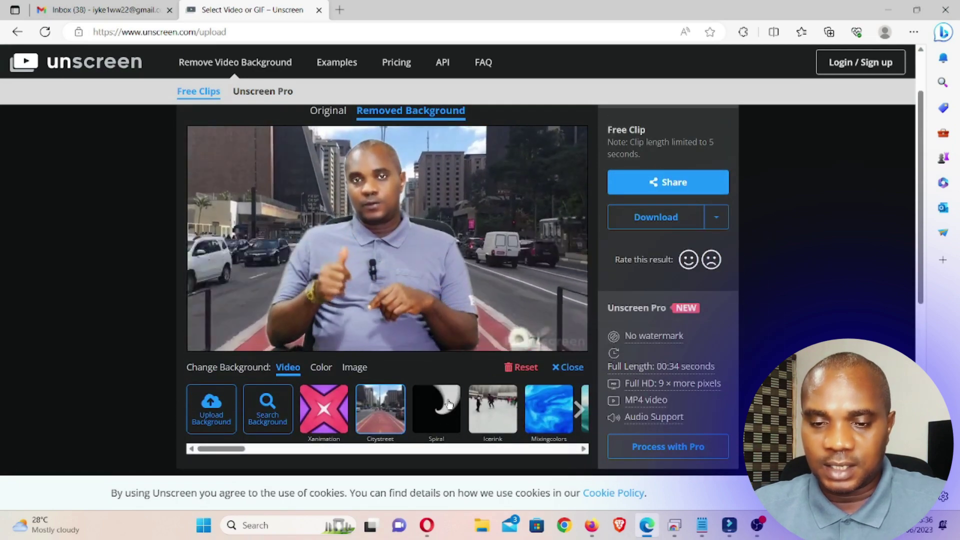
pyautogui.click(448, 405)
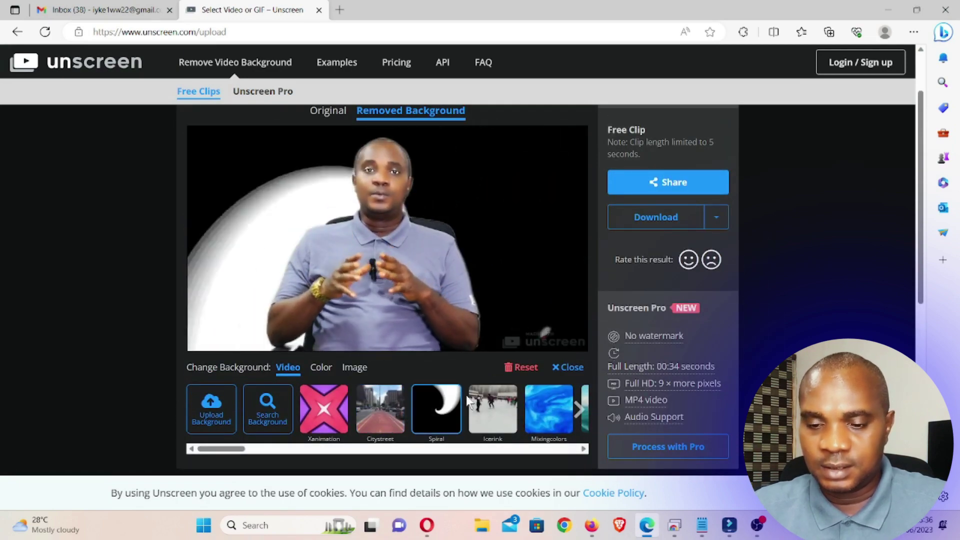
pyautogui.click(492, 411)
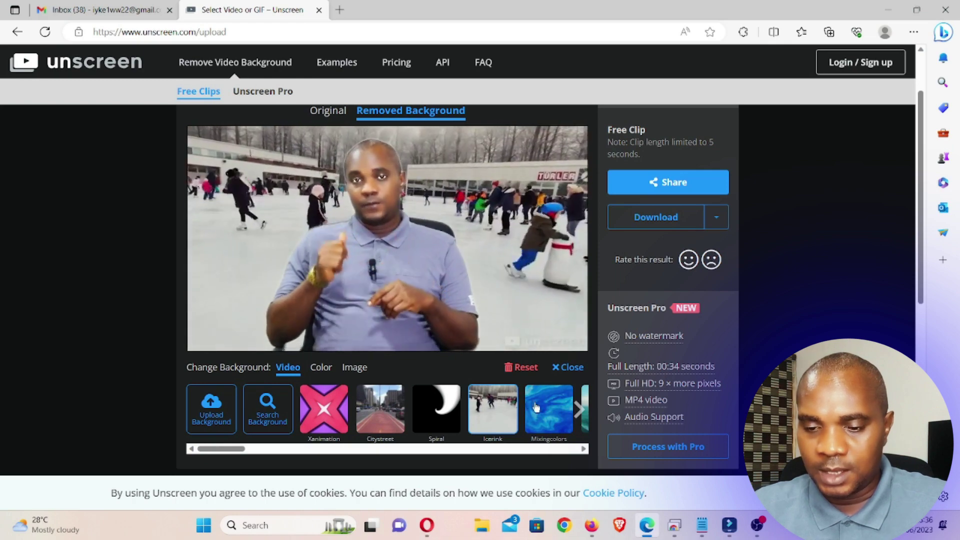
pyautogui.click(545, 408)
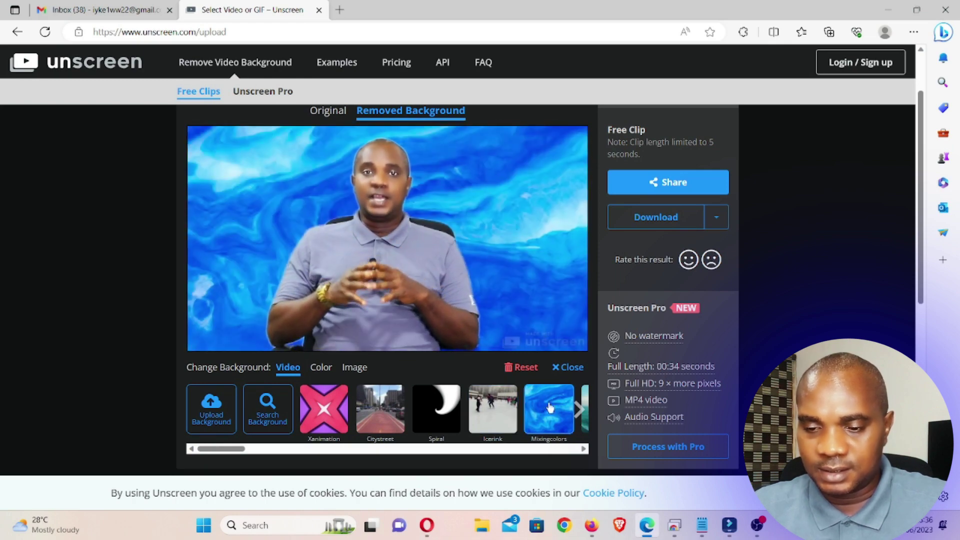
# Step: Try Waves, then settle on the Trainpassing video background
pyautogui.click(555, 410)
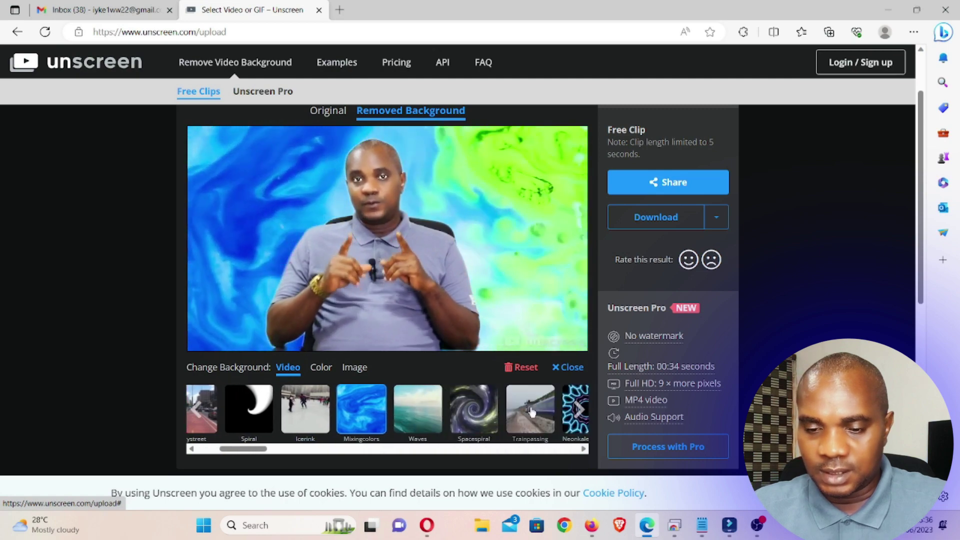
pyautogui.click(425, 410)
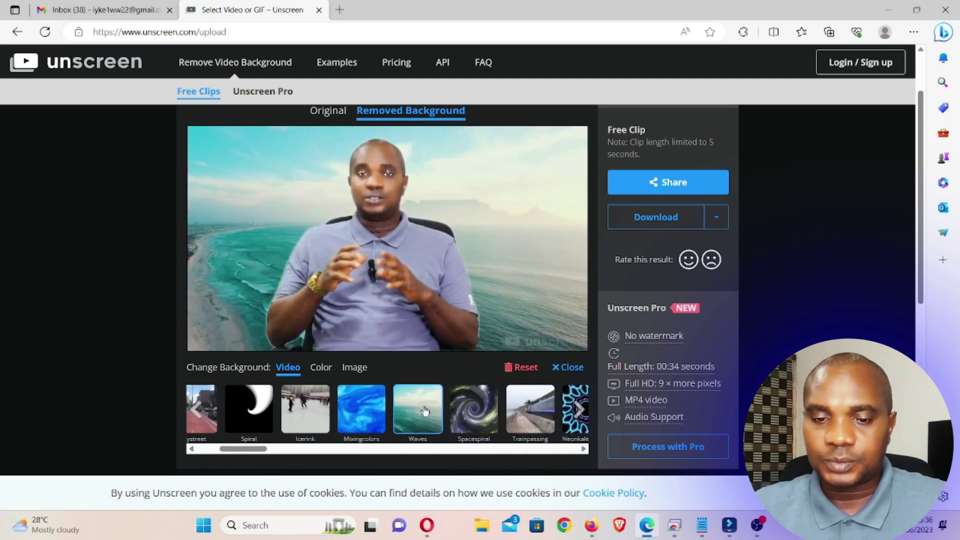
pyautogui.click(525, 399)
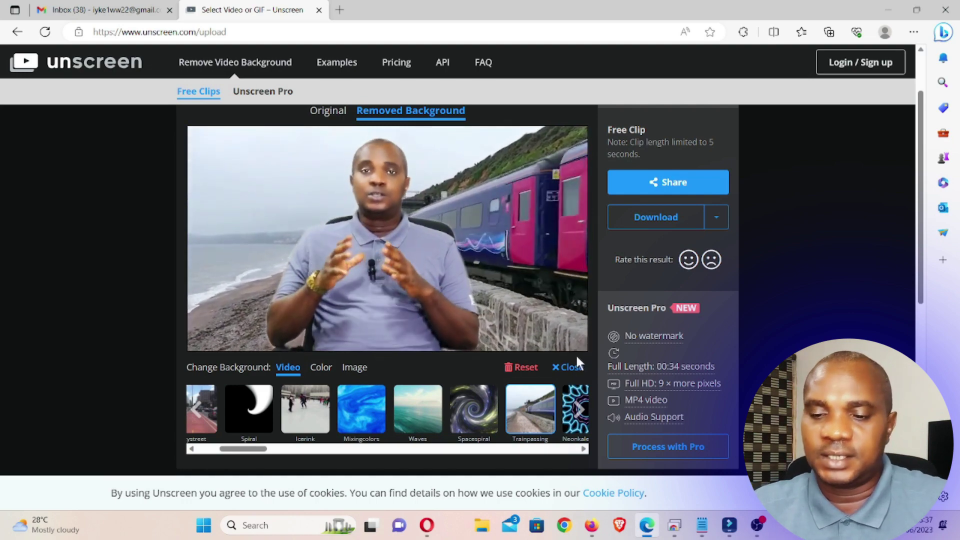
pyautogui.click(579, 409)
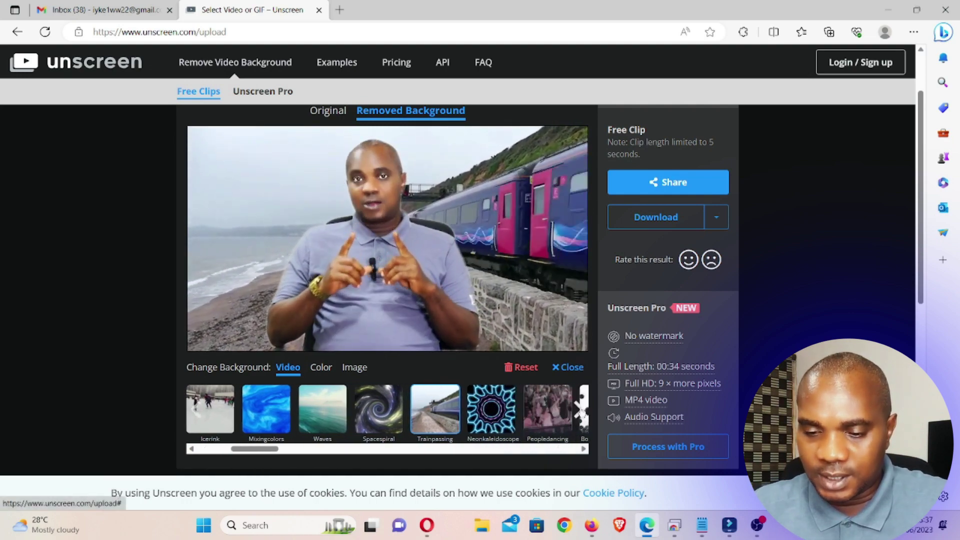
pyautogui.scroll(-4, 482, 385)
pyautogui.scroll(3, 656, 248)
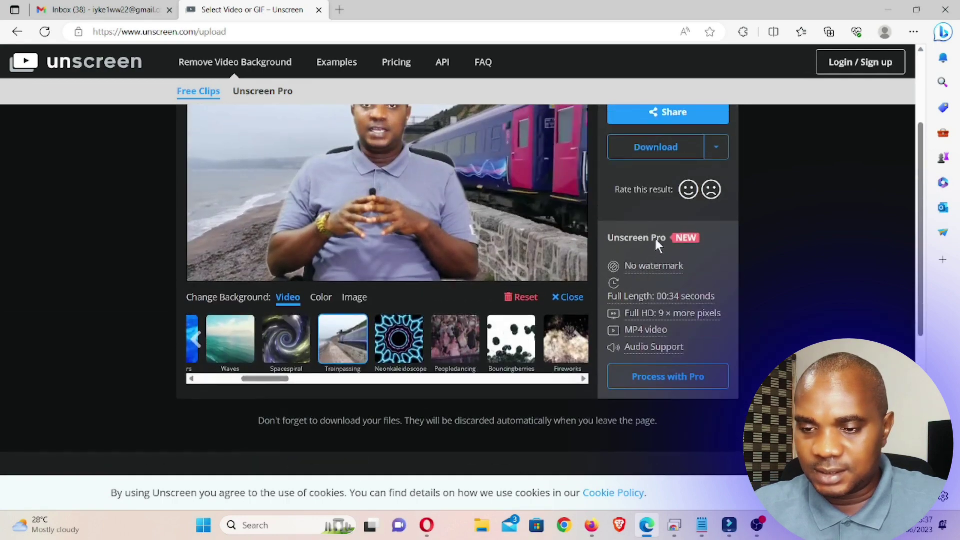
# Step: Download the Trainpassing-background clip as BG-unscreen (1).gif
pyautogui.click(649, 148)
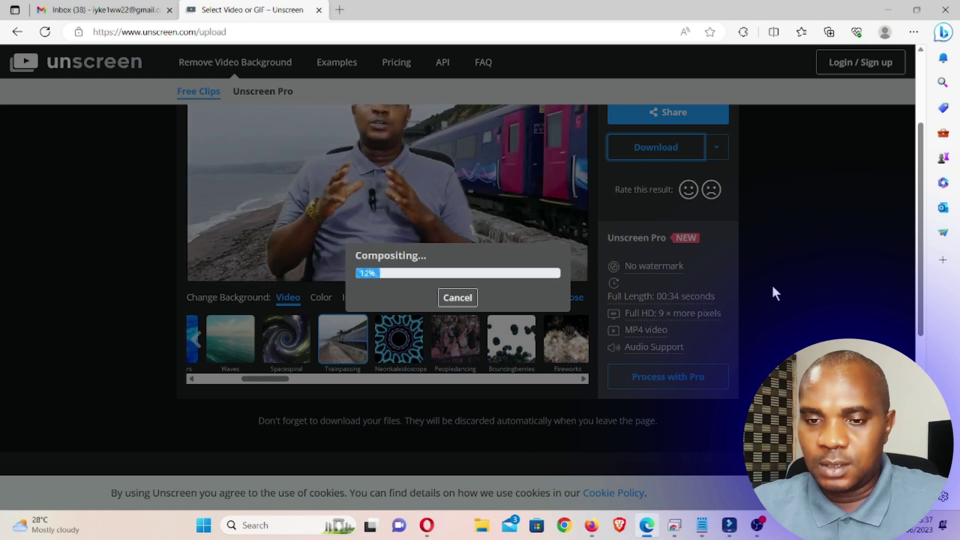
pyautogui.scroll(2, 773, 287)
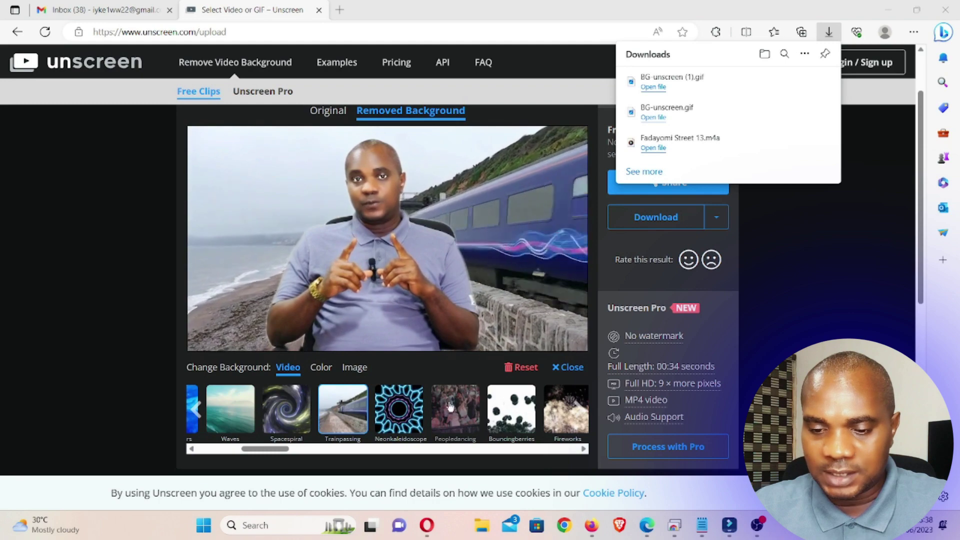
# Step: Preview BG-unscreen (1).gif from File Explorer's Downloads folder, then close the preview
pyautogui.click(484, 525)
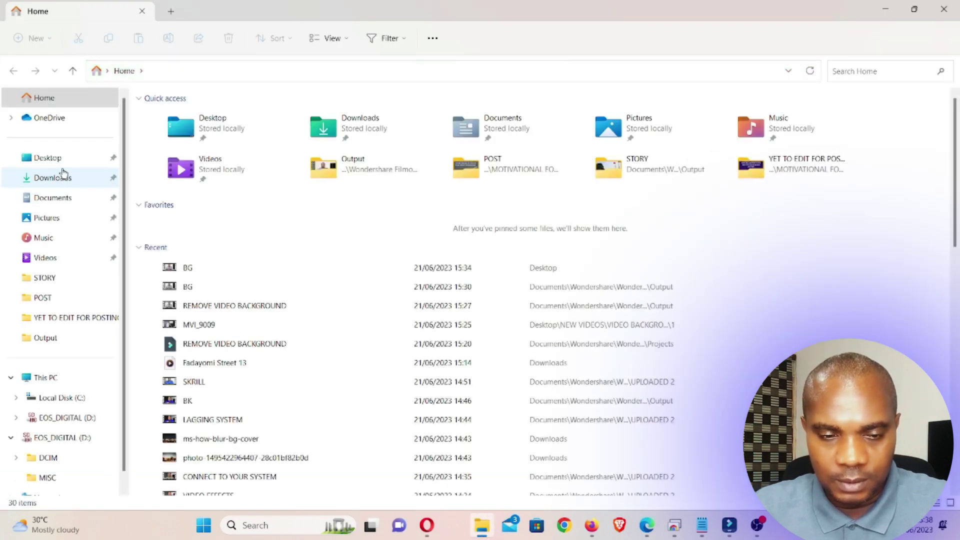
pyautogui.click(62, 180)
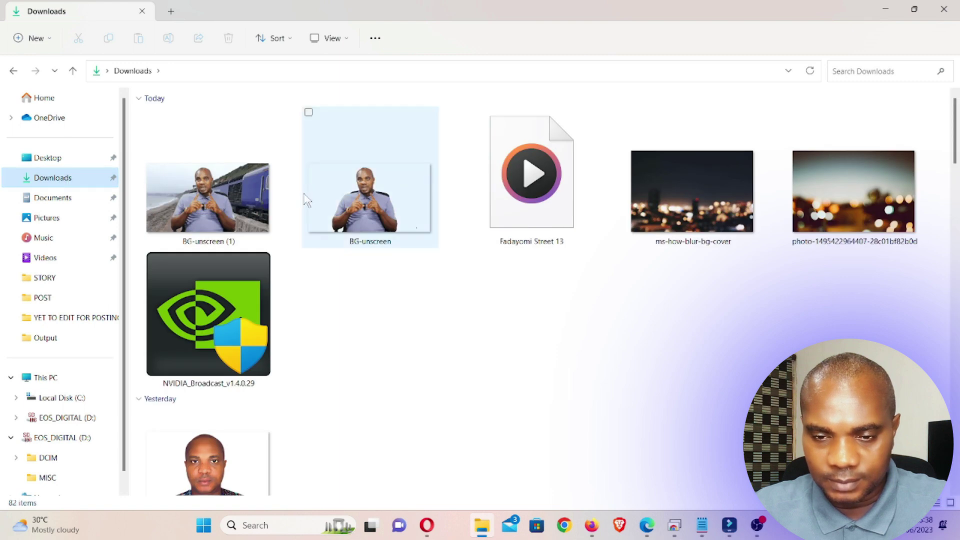
pyautogui.click(223, 196)
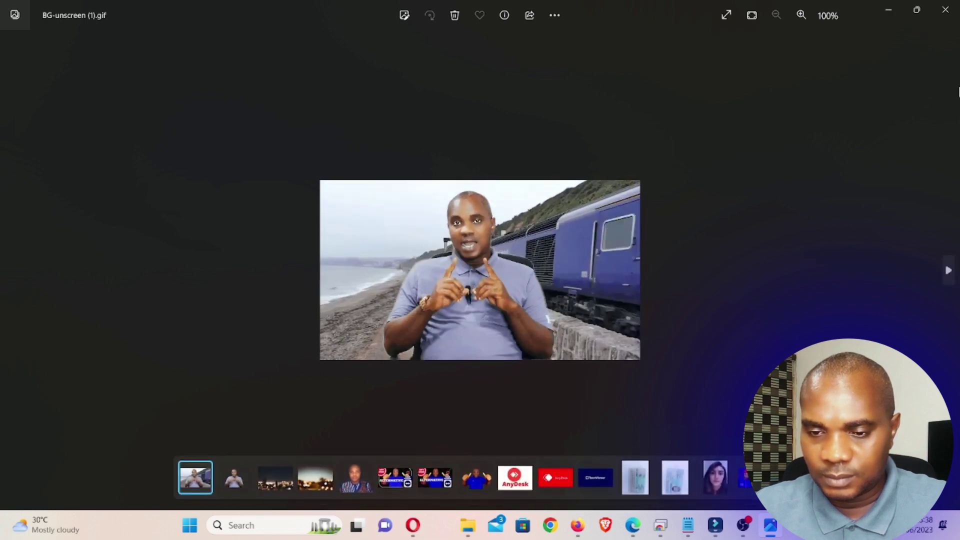
pyautogui.click(945, 9)
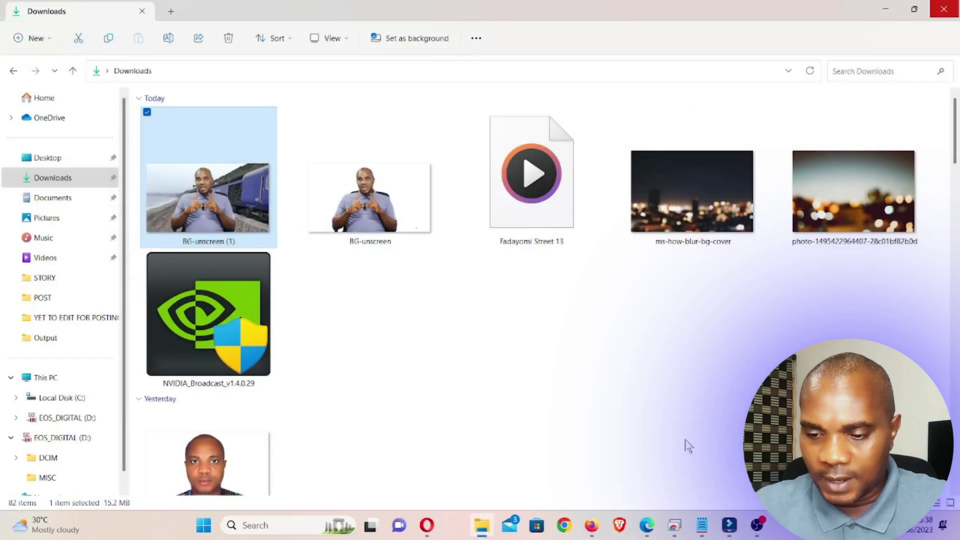
# Step: Back in Edge, choose Single Frames from Unscreen's Download menu
pyautogui.click(647, 526)
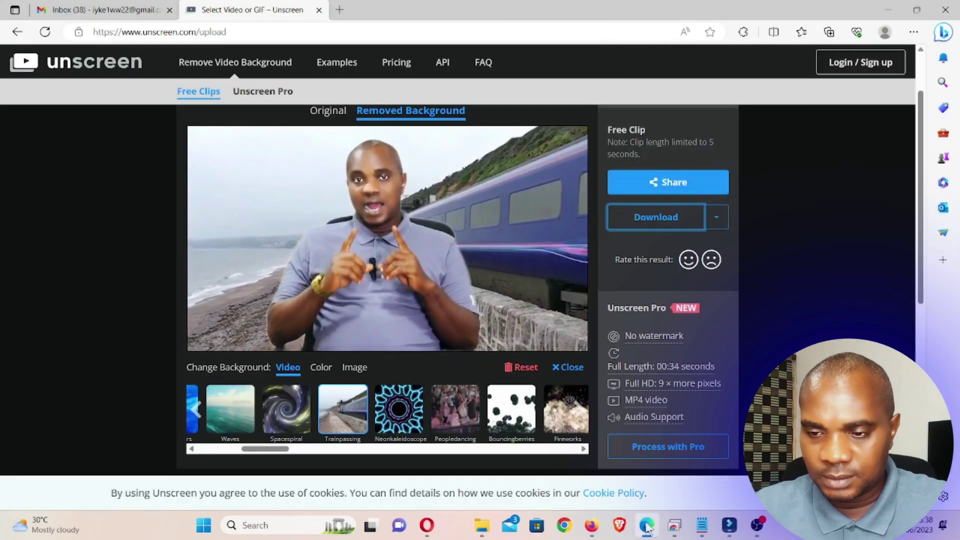
pyautogui.click(716, 223)
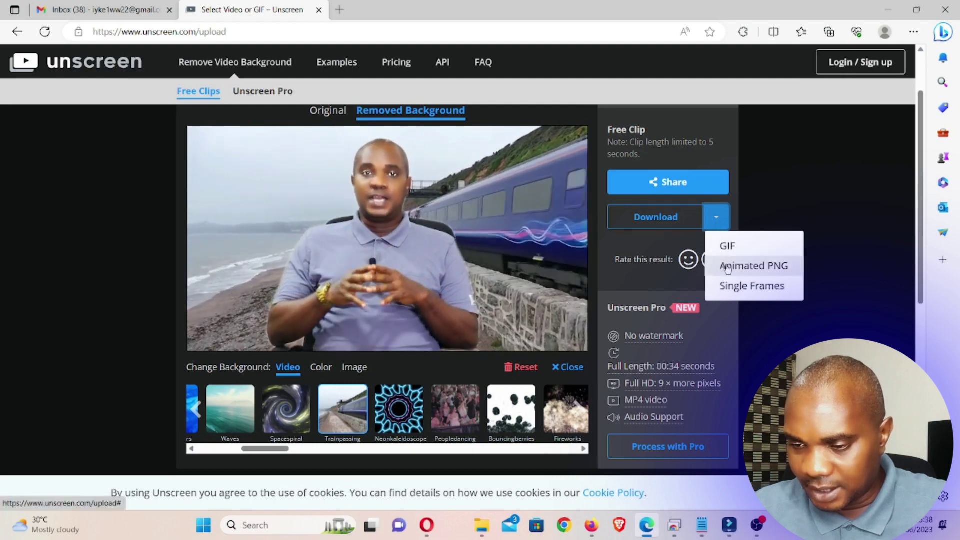
pyautogui.click(754, 293)
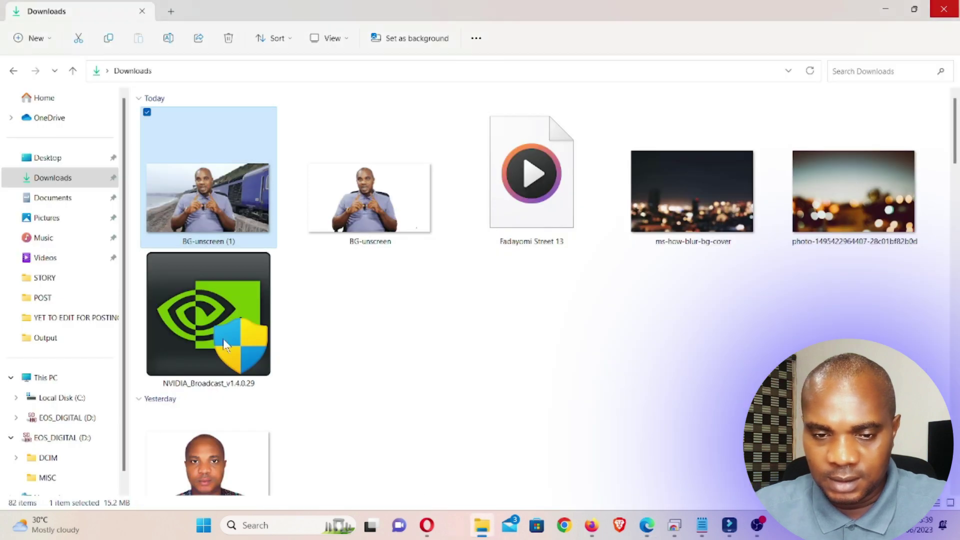
# Step: Replay the BG-unscreen (1) GIF in Photos and close it
pyautogui.doubleClick(203, 214)
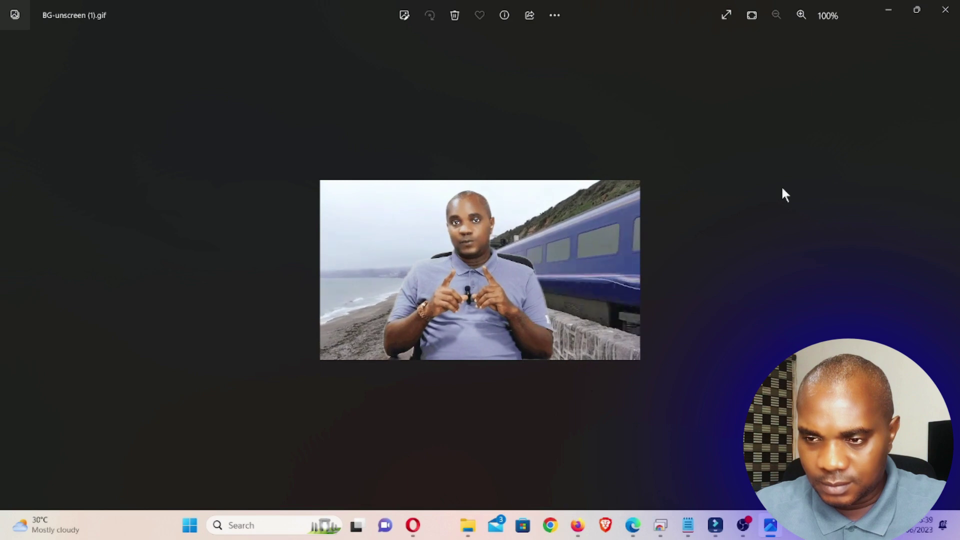
pyautogui.click(945, 9)
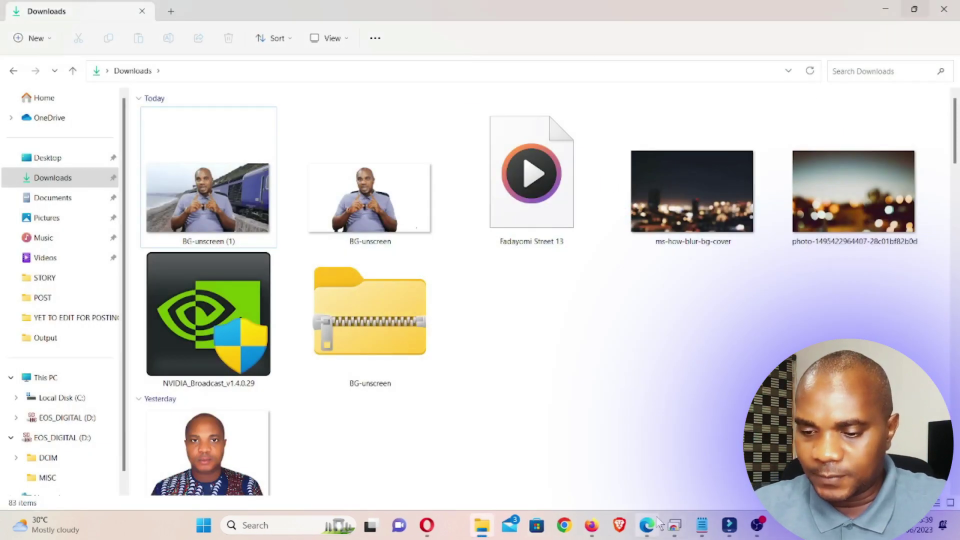
# Step: In Downloads, open the BG-unscreen zip to list its 150 JPG frames
pyautogui.moveTo(650, 522)
pyautogui.click(645, 458)
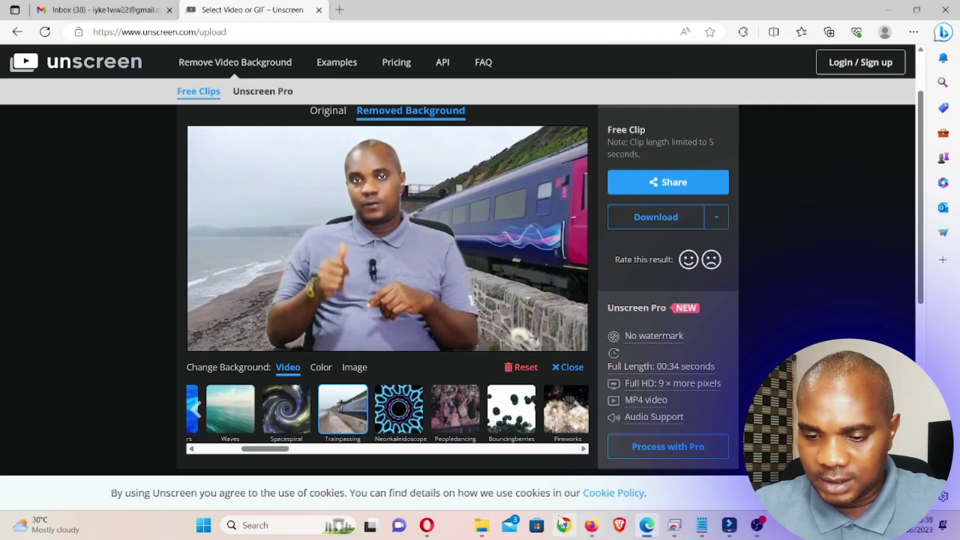
pyautogui.click(482, 525)
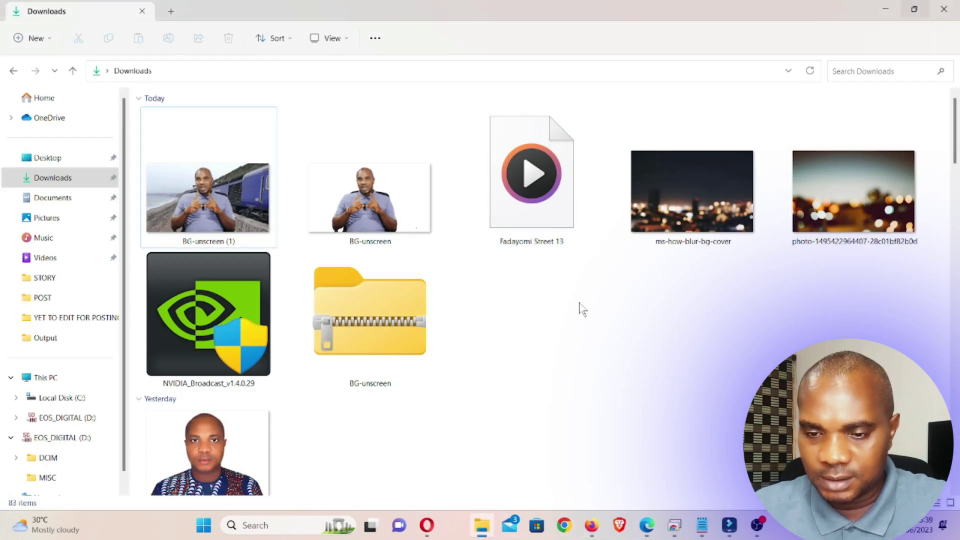
pyautogui.rightClick(576, 331)
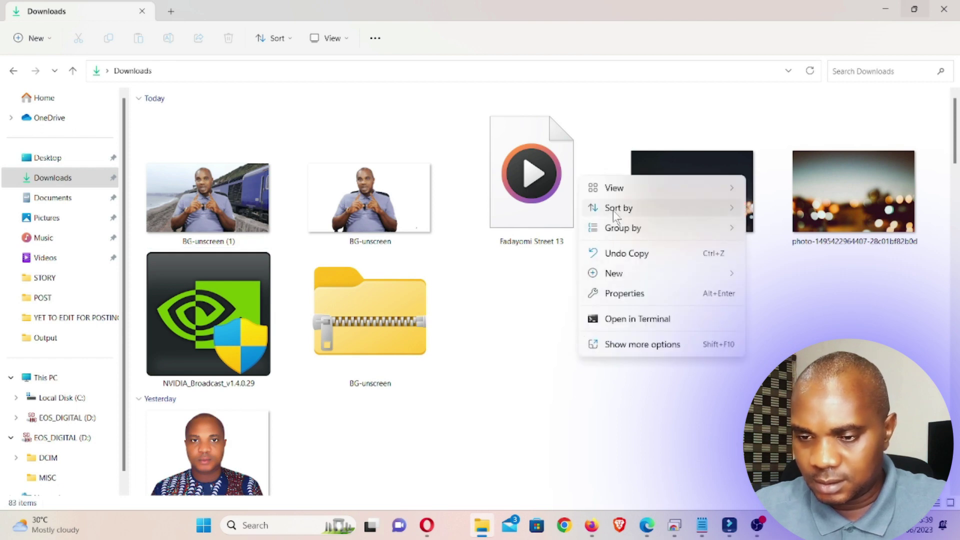
pyautogui.moveTo(616, 205)
pyautogui.click(442, 376)
pyautogui.scroll(-10, 443, 375)
pyautogui.scroll(10, 445, 375)
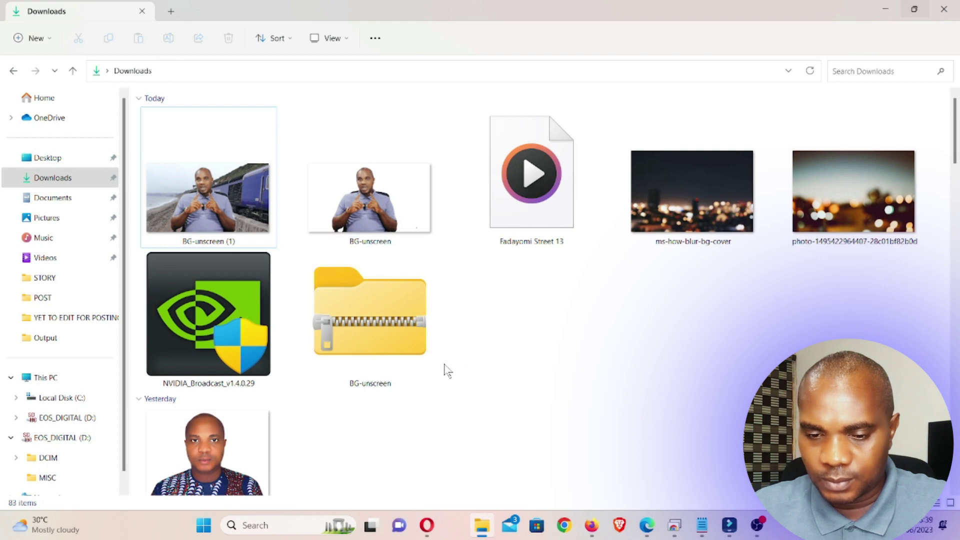
pyautogui.rightClick(399, 313)
pyautogui.click(440, 165)
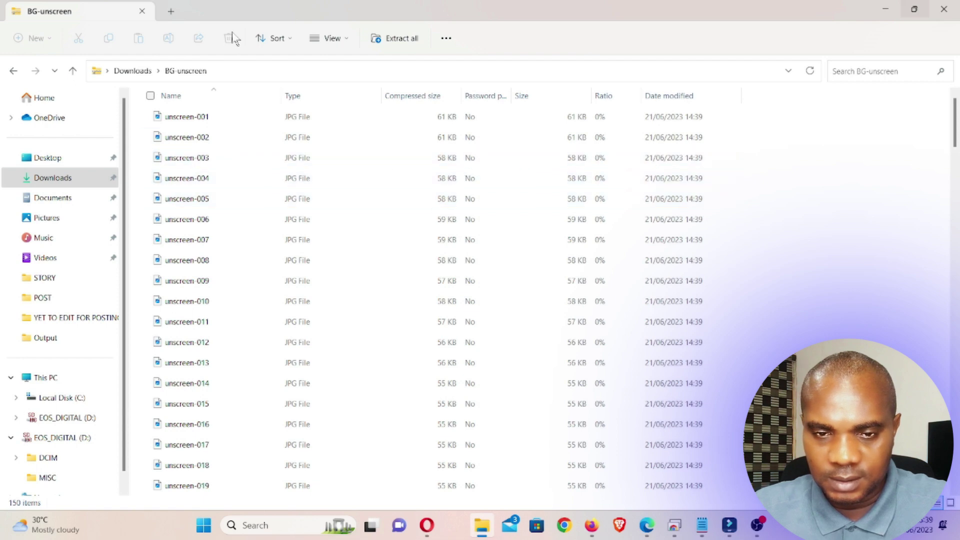
# Step: Display the 150 extracted frames as extra-large icons and scroll through them
pyautogui.click(341, 40)
pyautogui.click(337, 65)
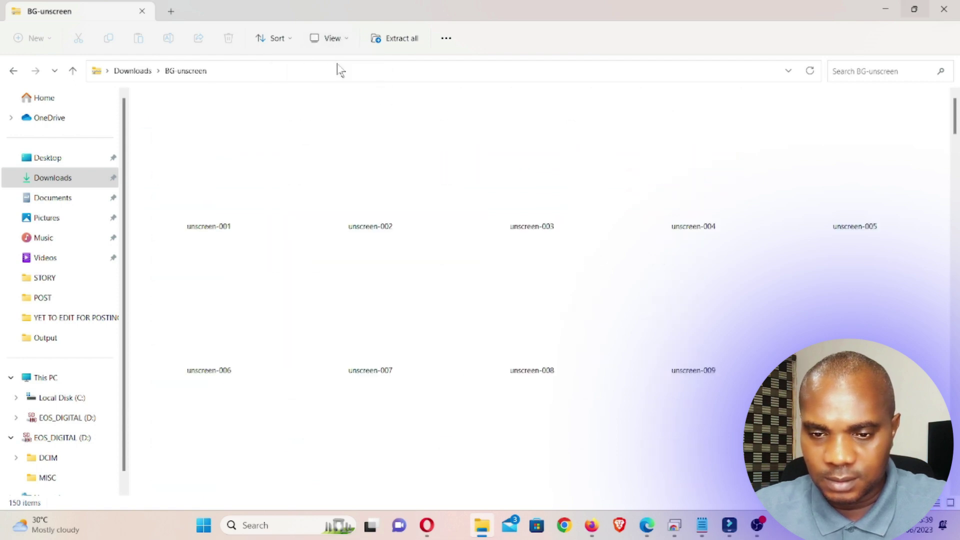
pyautogui.scroll(-15, 452, 270)
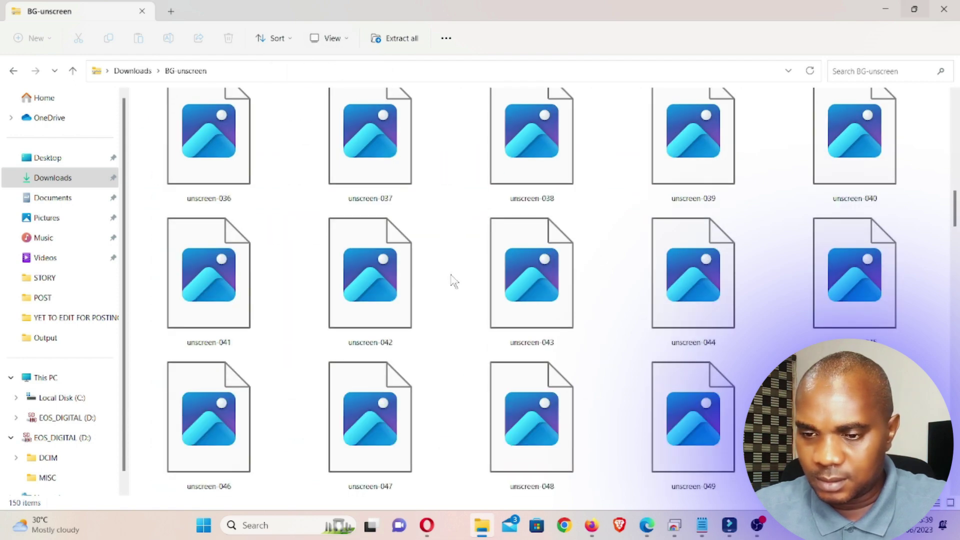
pyautogui.scroll(-5, 452, 280)
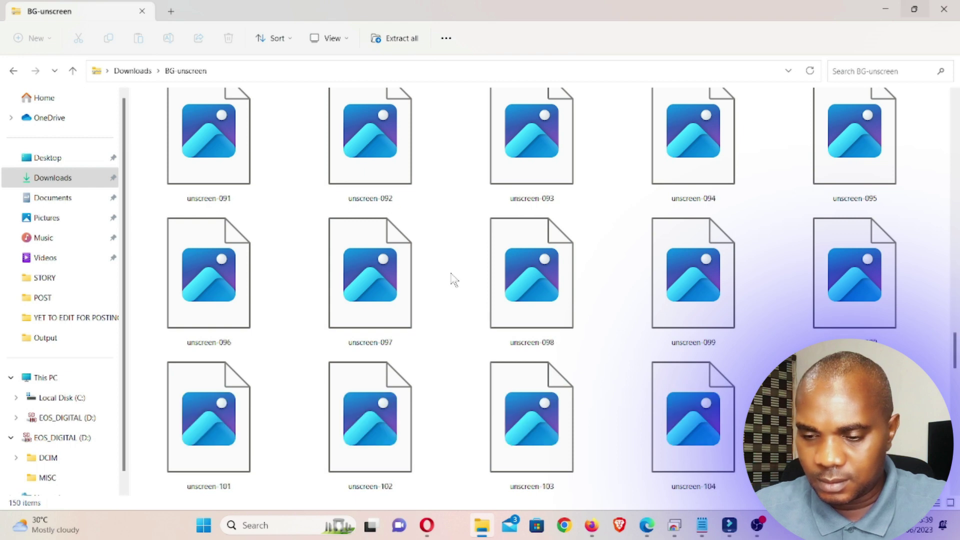
pyautogui.scroll(-5, 453, 280)
# Step: Preview frame unscreen-127, reopen the BG-unscreen zip, then close File Explorer
pyautogui.doubleClick(388, 270)
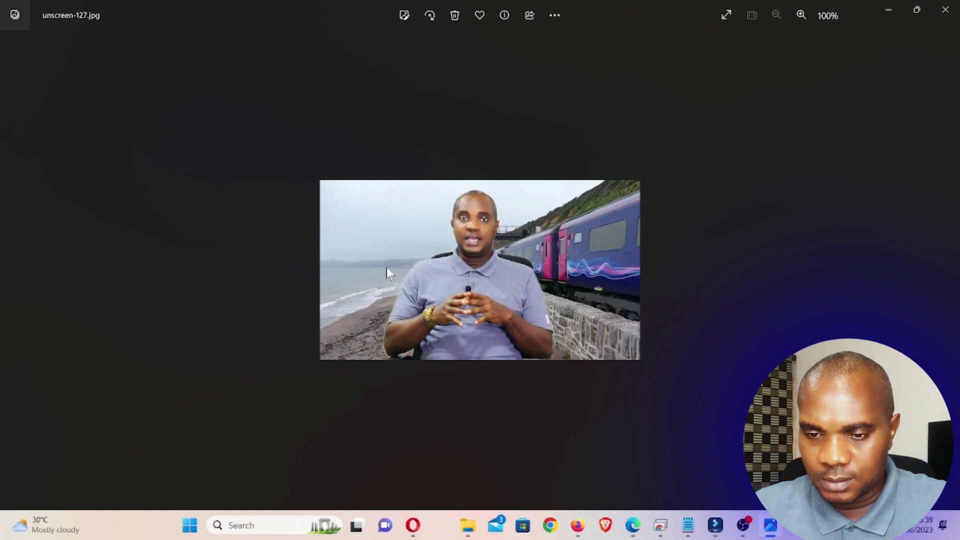
pyautogui.click(956, 6)
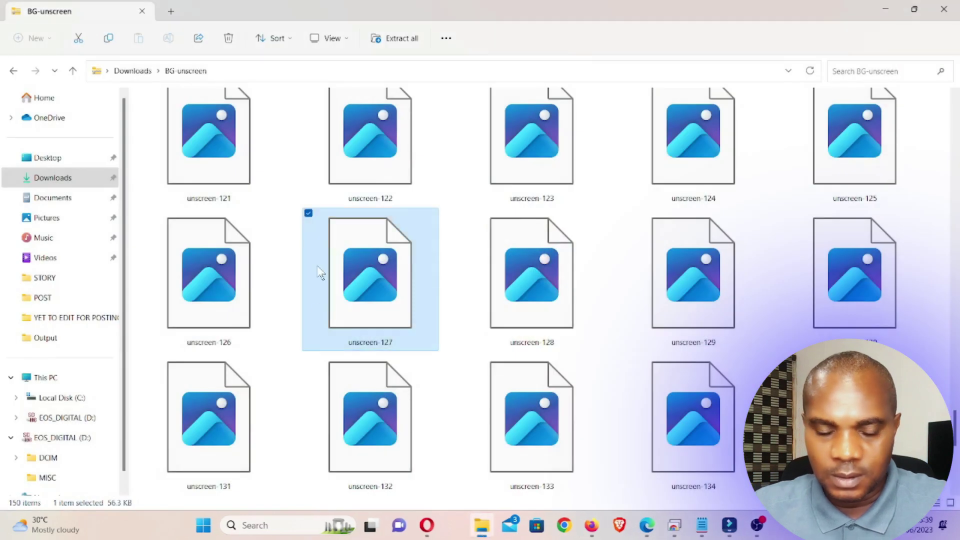
pyautogui.click(13, 71)
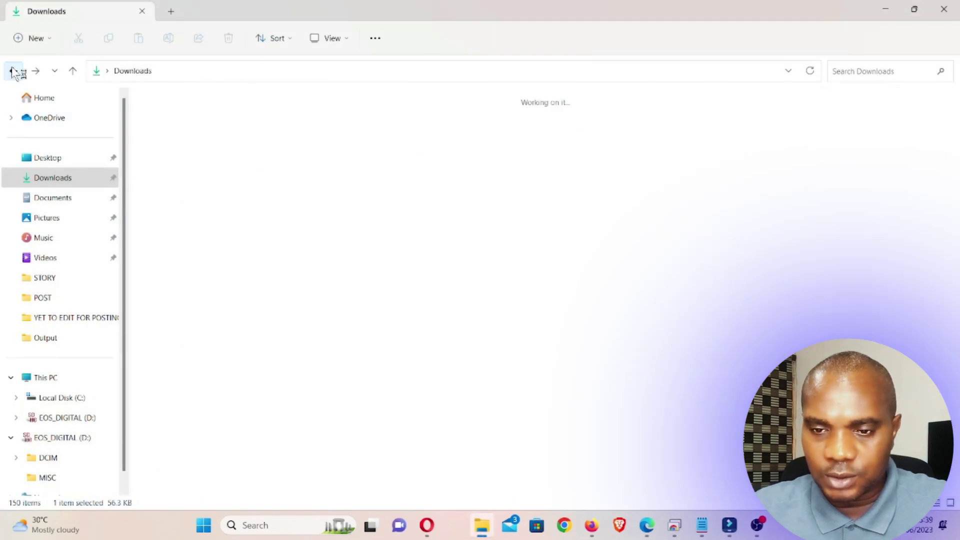
pyautogui.doubleClick(221, 181)
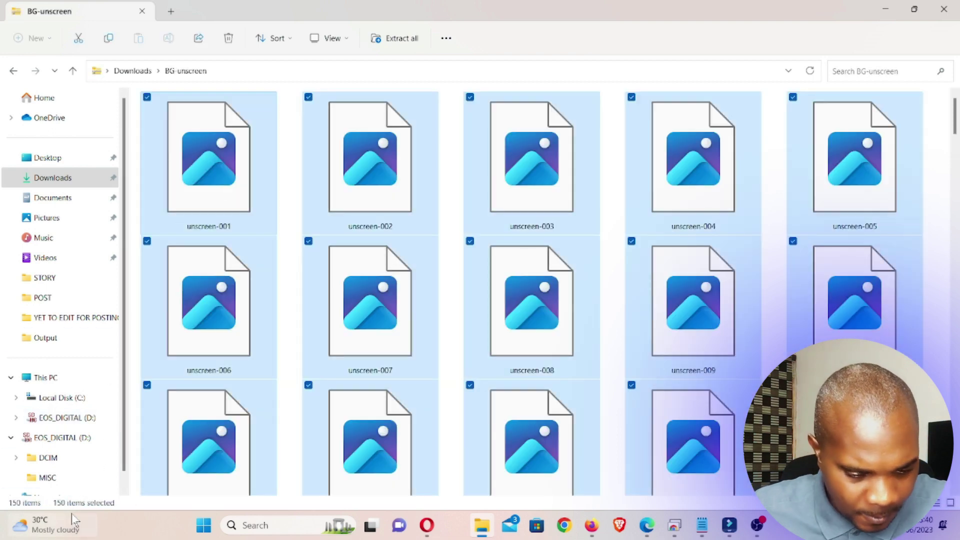
pyautogui.moveTo(13, 515)
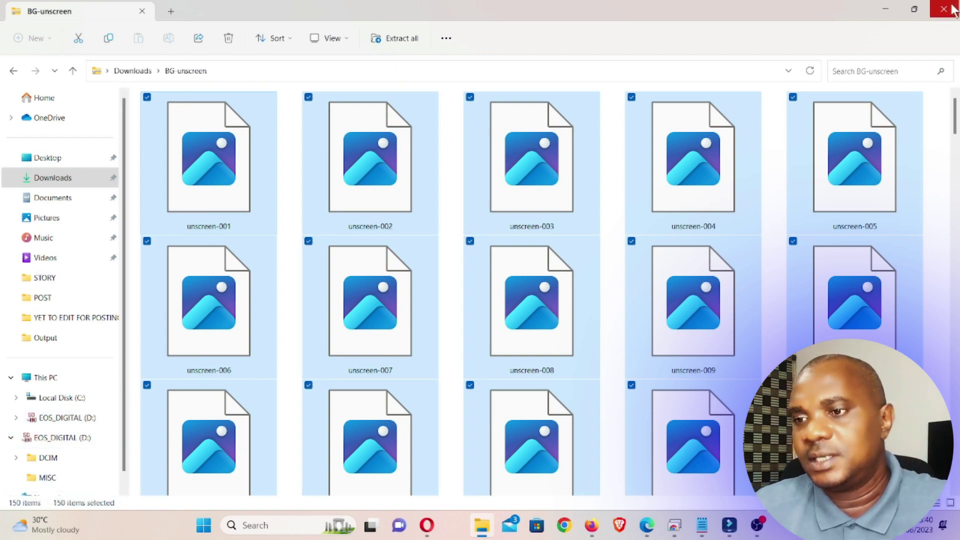
pyautogui.click(950, 9)
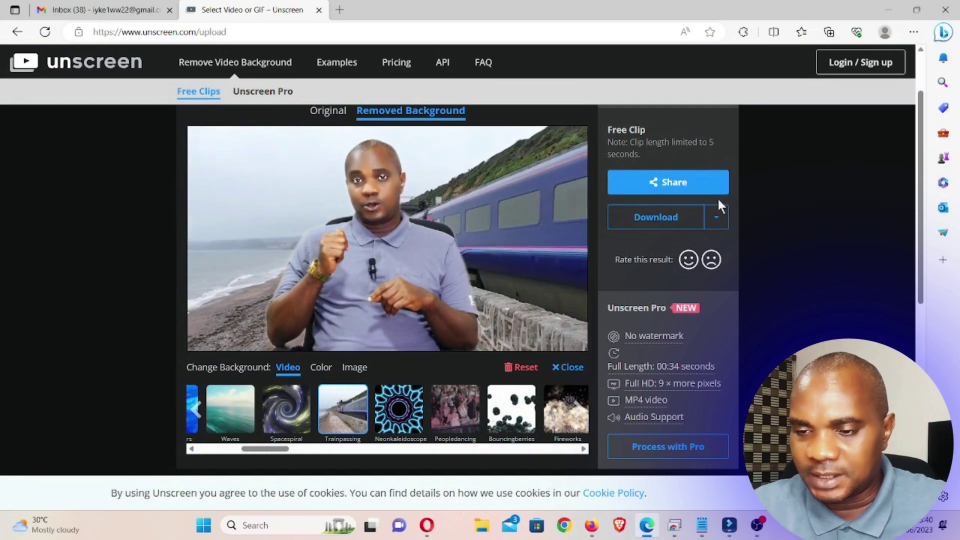
# Step: Show the GIF, Animated PNG and Single Frames download formats and review the Unscreen Pro features
pyautogui.scroll(2, 716, 195)
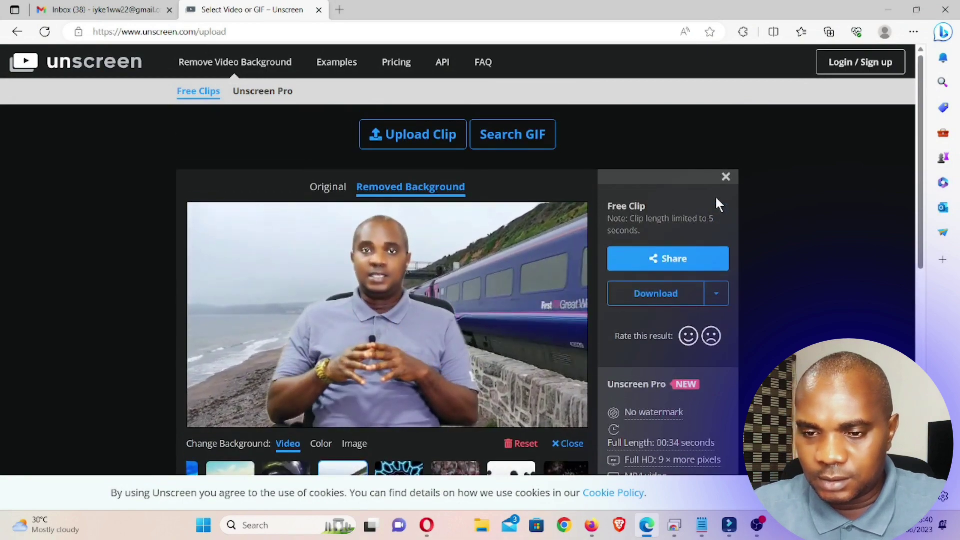
pyautogui.scroll(-5, 716, 195)
pyautogui.scroll(2, 716, 194)
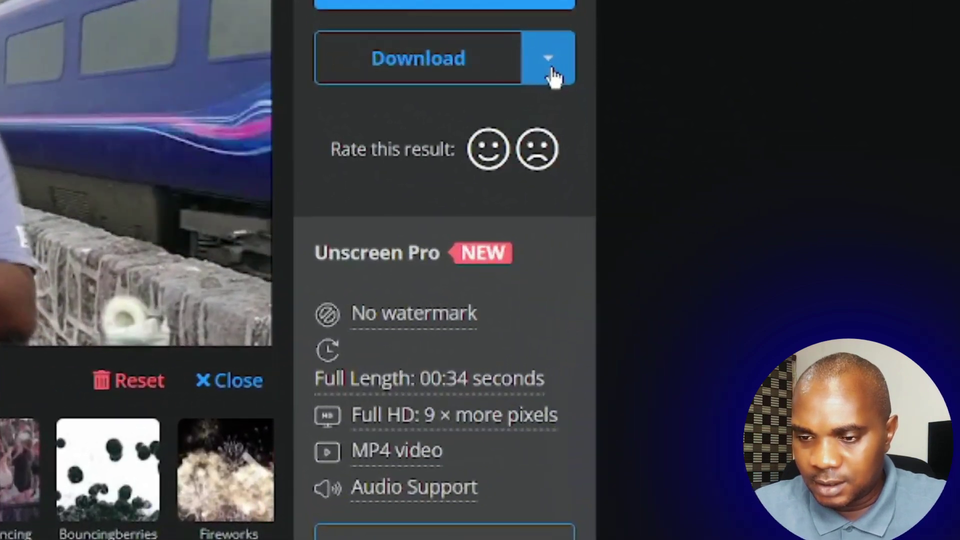
pyautogui.click(658, 166)
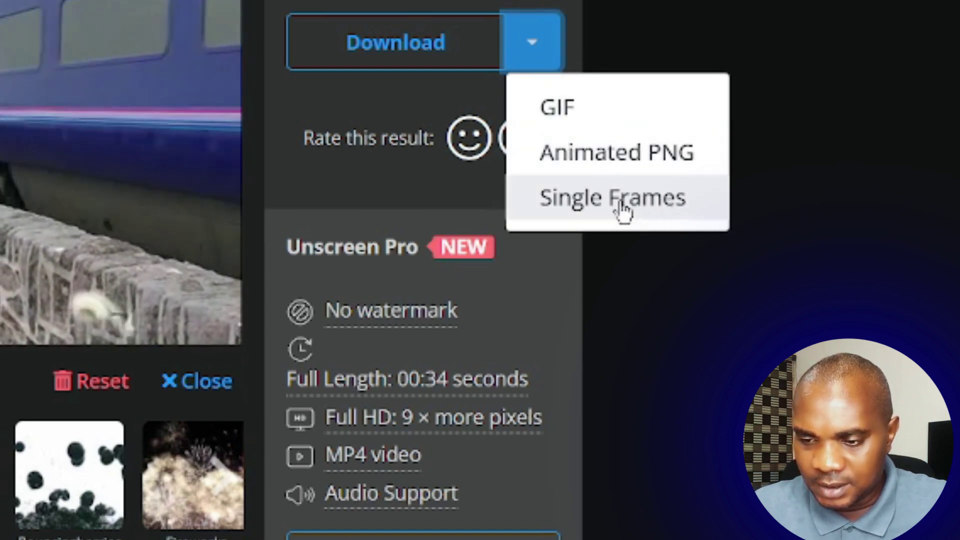
pyautogui.scroll(-3, 625, 215)
pyautogui.scroll(-3, 625, 217)
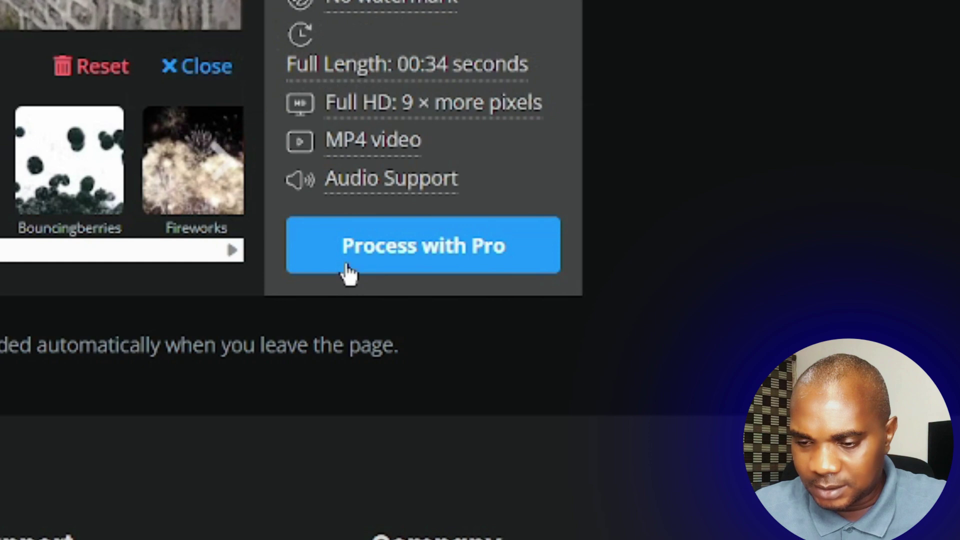
pyautogui.scroll(3, 350, 250)
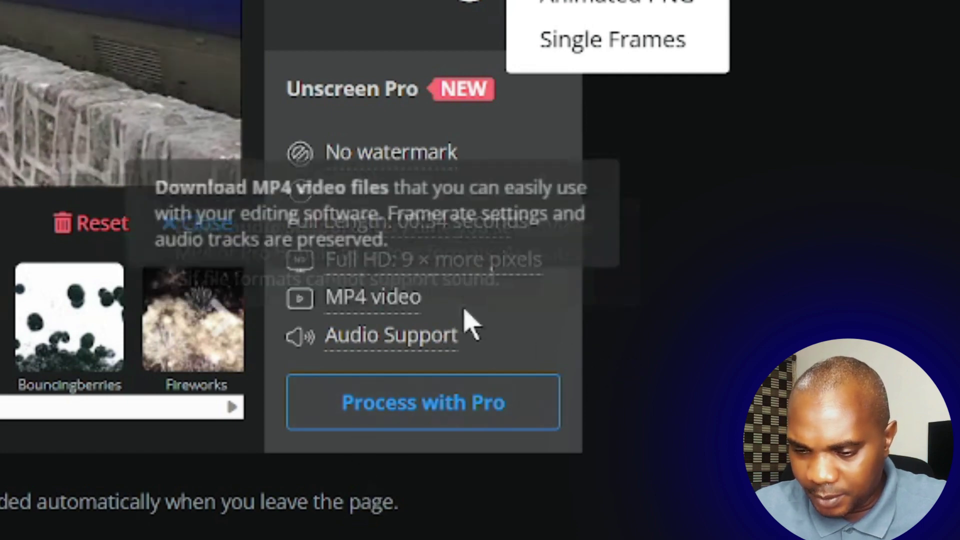
pyautogui.moveTo(440, 328)
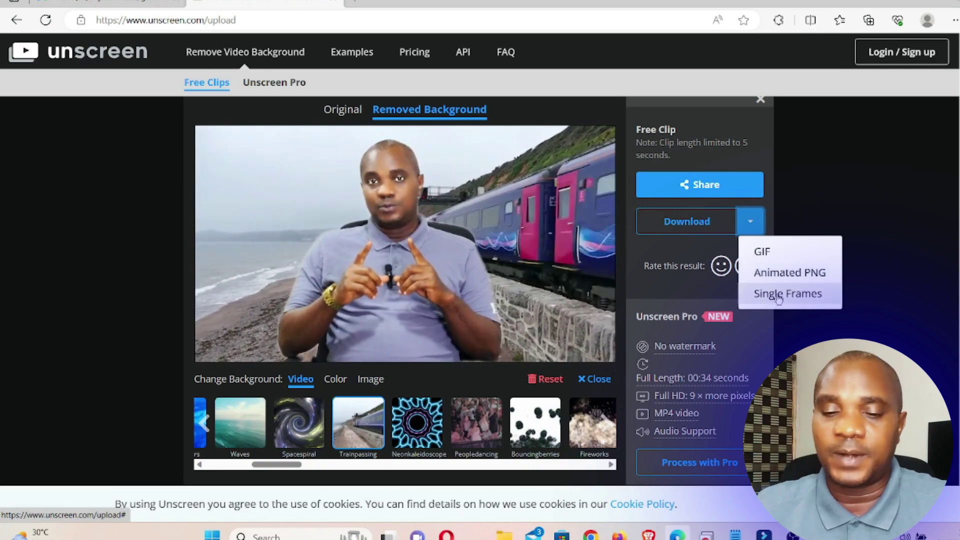
# Step: Dismiss the download format menu and scroll back up to the Upload Clip buttons
pyautogui.click(66, 238)
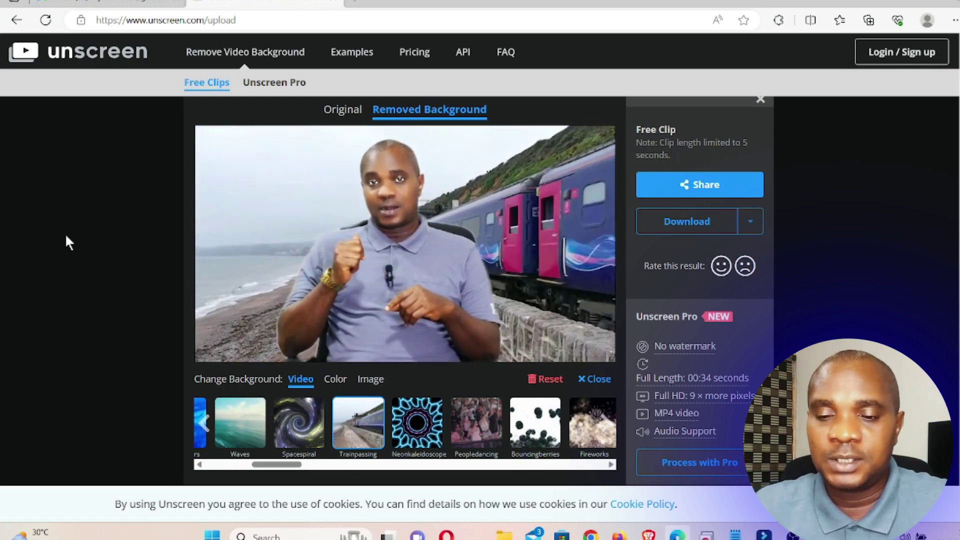
pyautogui.scroll(2, 757, 92)
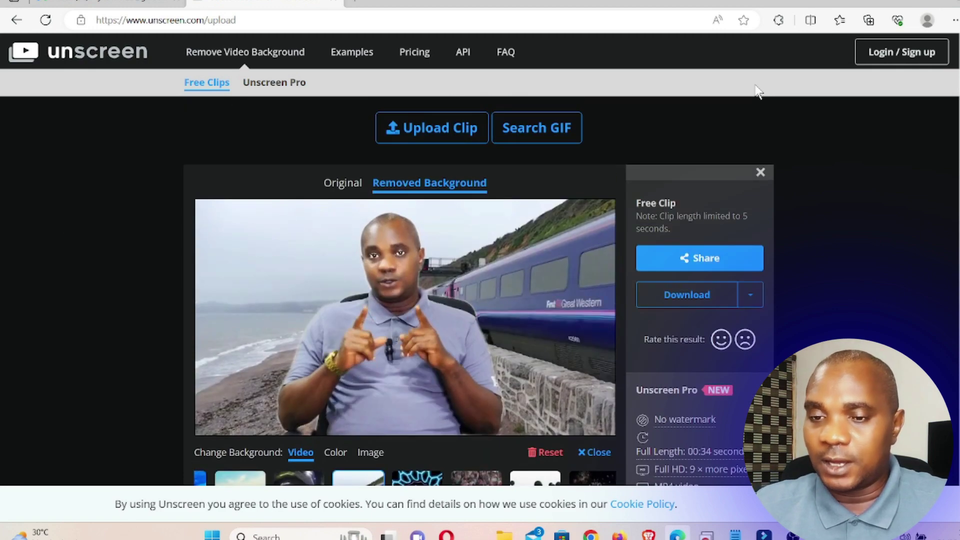